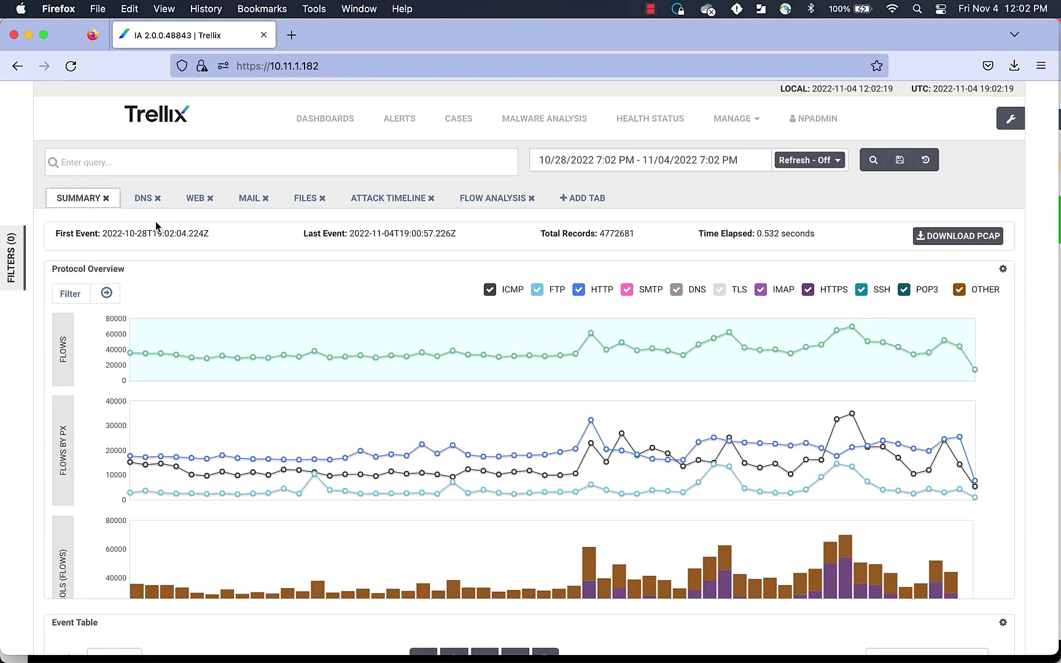
# Step: Review the DNS, Web, Mail, Files, Attack Timeline and Flow Analysis dashboards
pyautogui.click(145, 198)
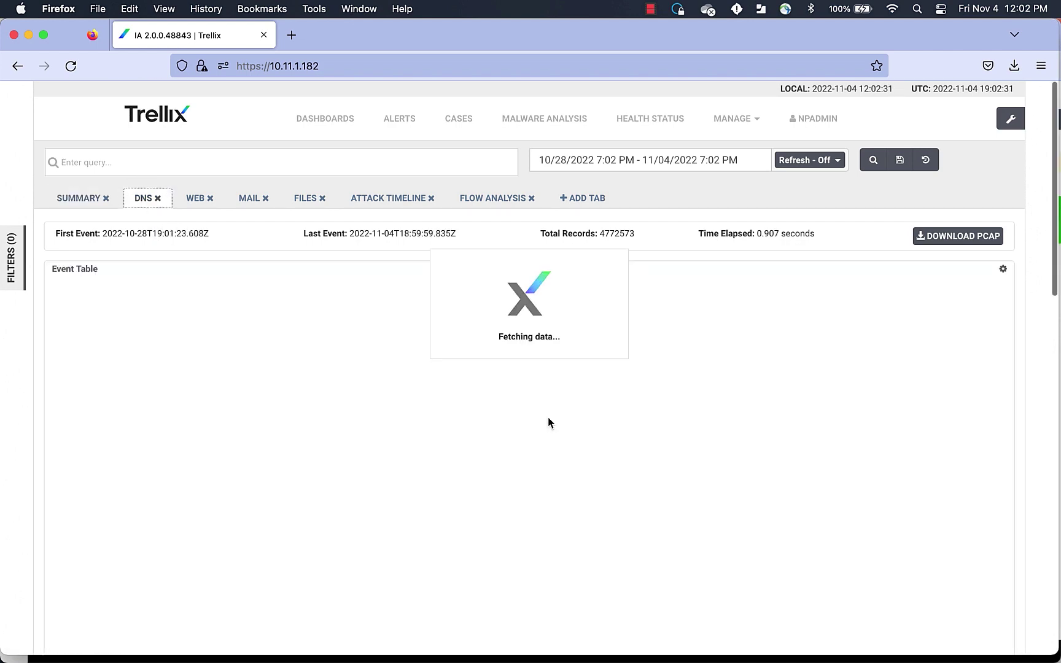
pyautogui.scroll(-5, 549, 422)
pyautogui.scroll(-5, 547, 422)
pyautogui.scroll(-5, 549, 422)
pyautogui.scroll(15, 549, 421)
pyautogui.scroll(2, 550, 421)
pyautogui.click(196, 200)
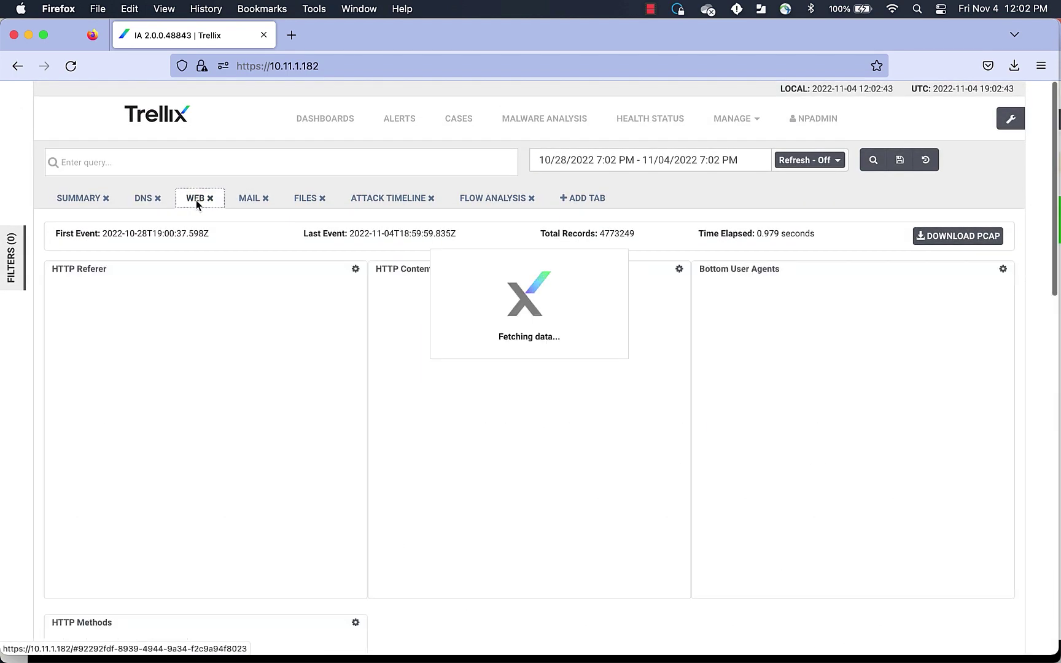
pyautogui.scroll(-5, 195, 200)
pyautogui.scroll(5, 208, 201)
pyautogui.click(243, 200)
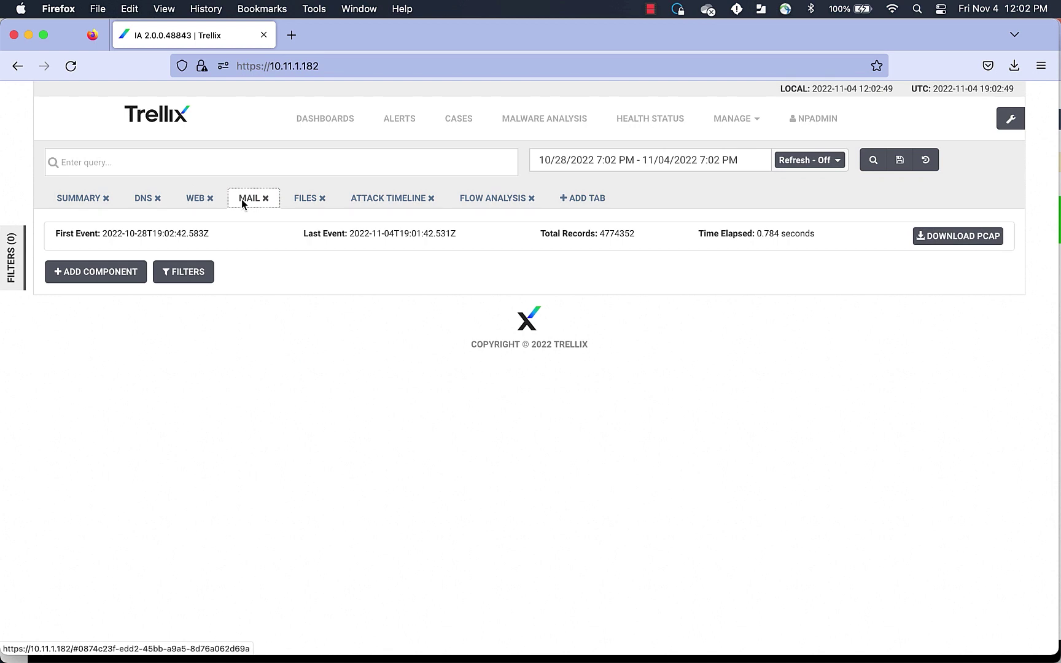
pyautogui.click(306, 199)
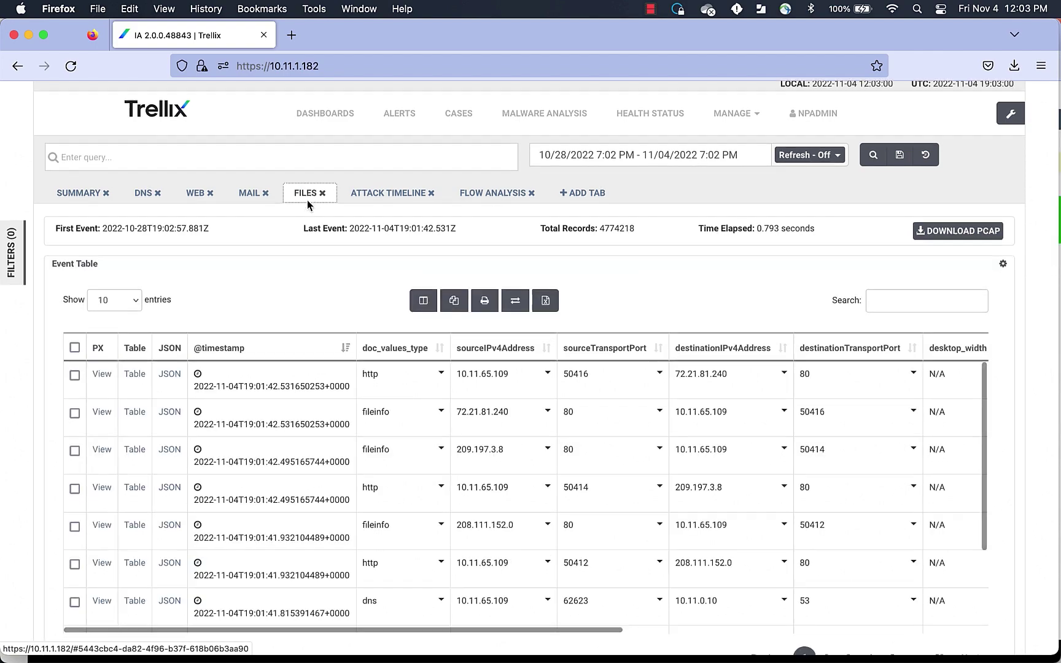
pyautogui.scroll(-5, 307, 201)
pyautogui.scroll(-3, 307, 200)
pyautogui.scroll(-5, 307, 202)
pyautogui.scroll(10, 307, 202)
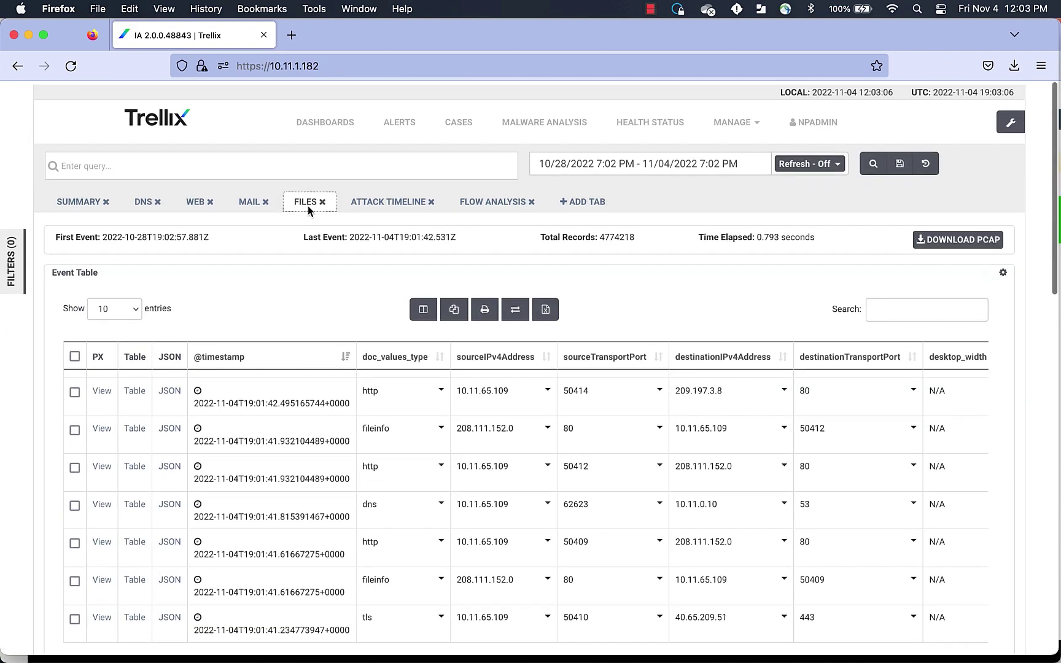
pyautogui.click(389, 205)
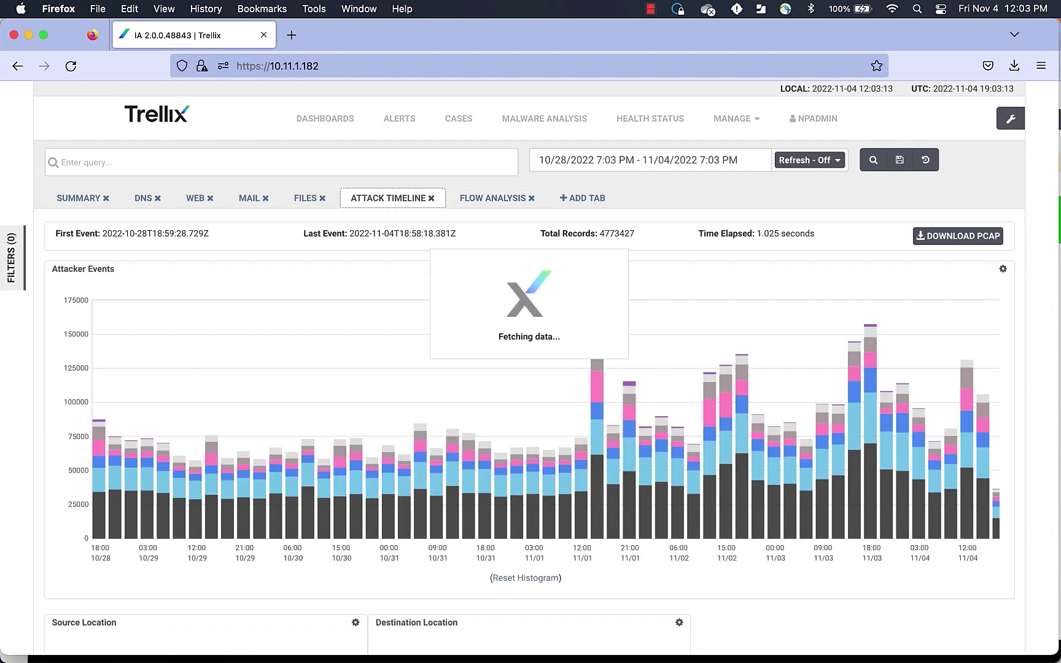
pyautogui.scroll(-8, 61, 301)
pyautogui.scroll(-4, 60, 302)
pyautogui.scroll(-8, 61, 305)
pyautogui.scroll(-10, 61, 304)
pyautogui.scroll(-4, 61, 305)
pyautogui.scroll(11, 62, 306)
pyautogui.scroll(15, 64, 307)
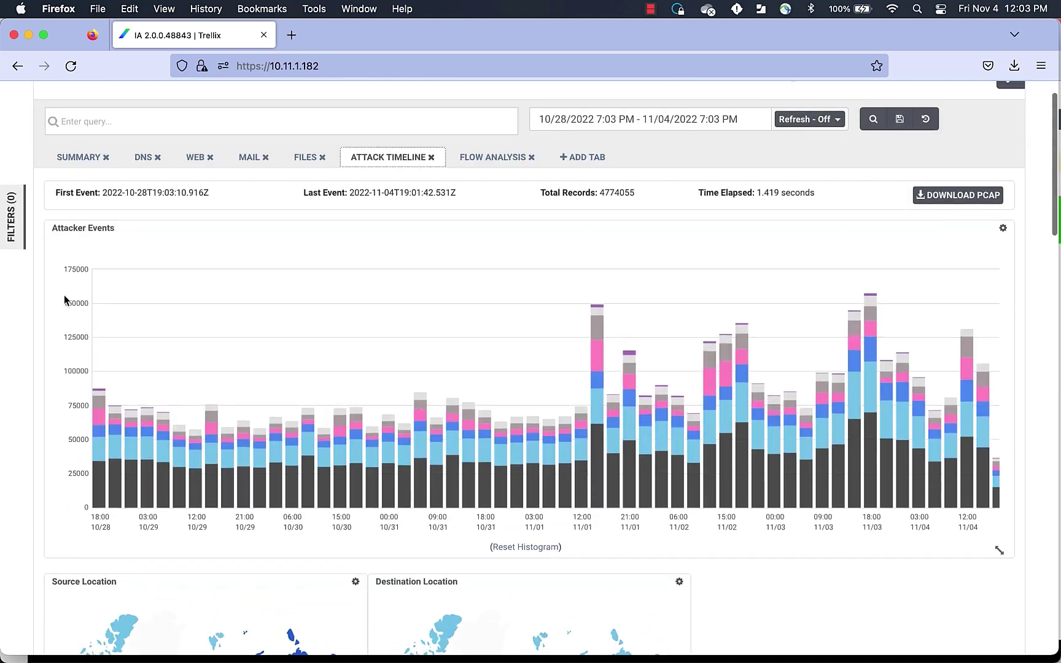
pyautogui.click(483, 167)
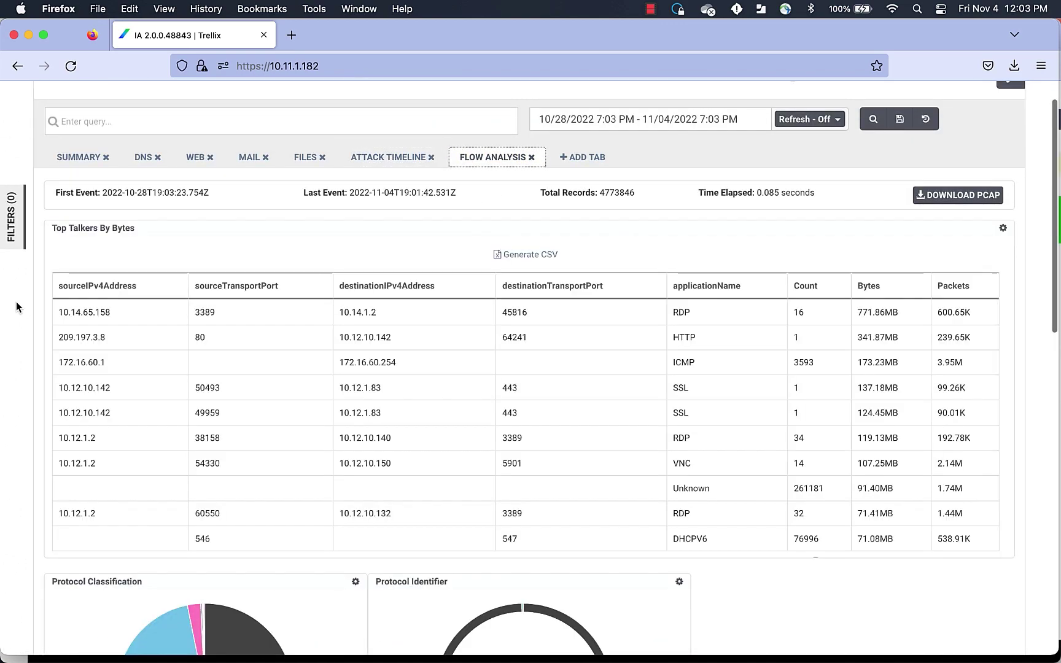
pyautogui.scroll(-5, 16, 307)
pyautogui.scroll(-5, 16, 307)
pyautogui.scroll(-1, 17, 307)
pyautogui.scroll(10, 17, 308)
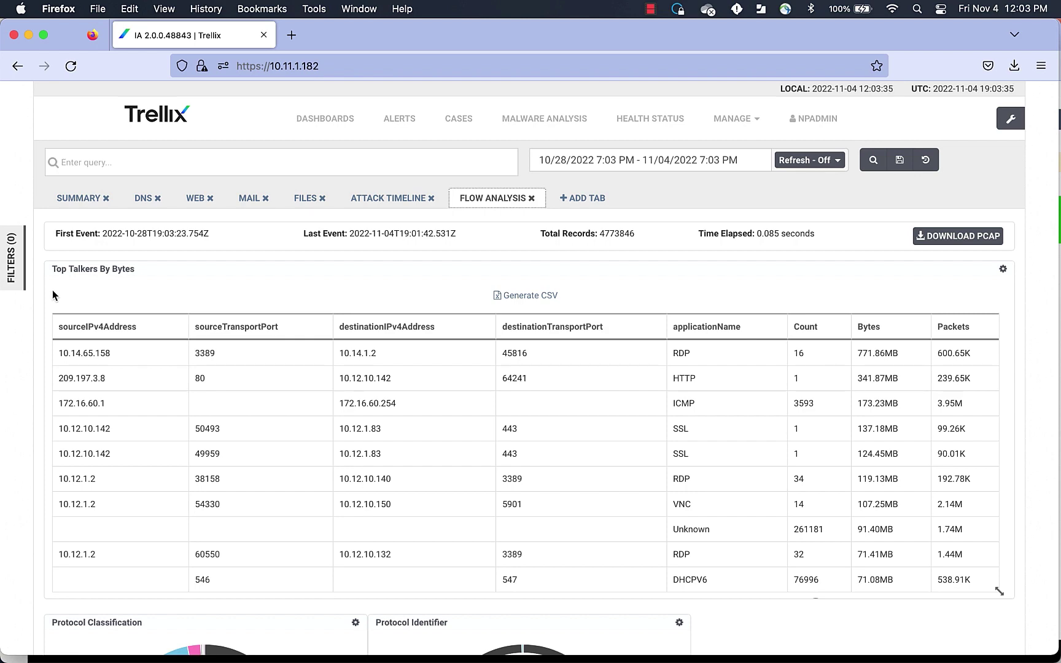
pyautogui.scroll(-1, 54, 295)
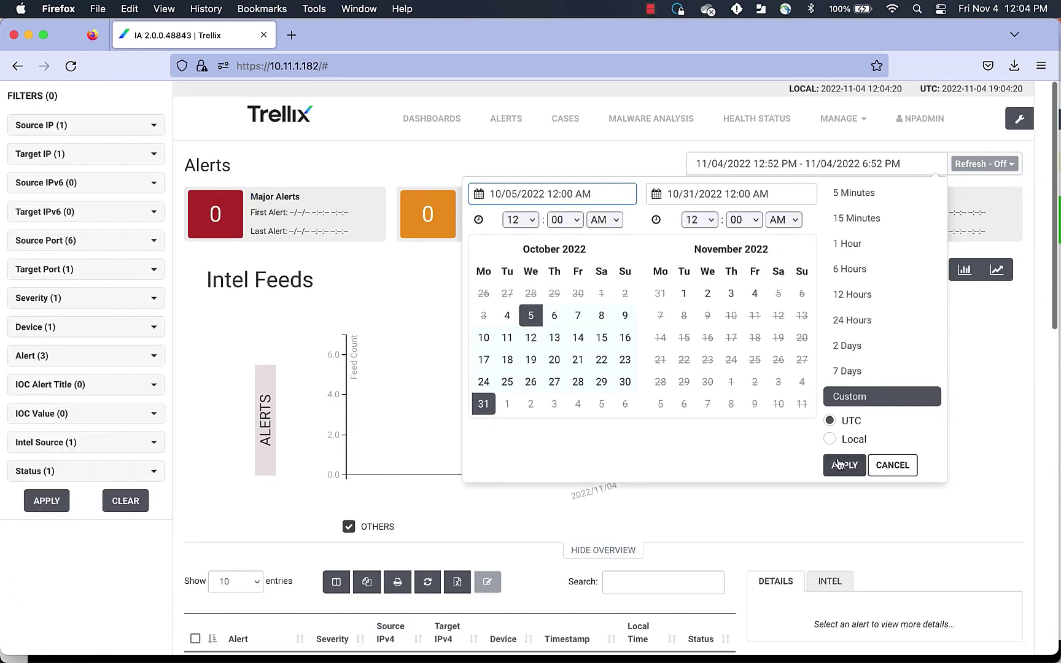
# Step: Apply the October 5–31 range, search alerts for SQL, and start a query from the first alert
pyautogui.click(840, 466)
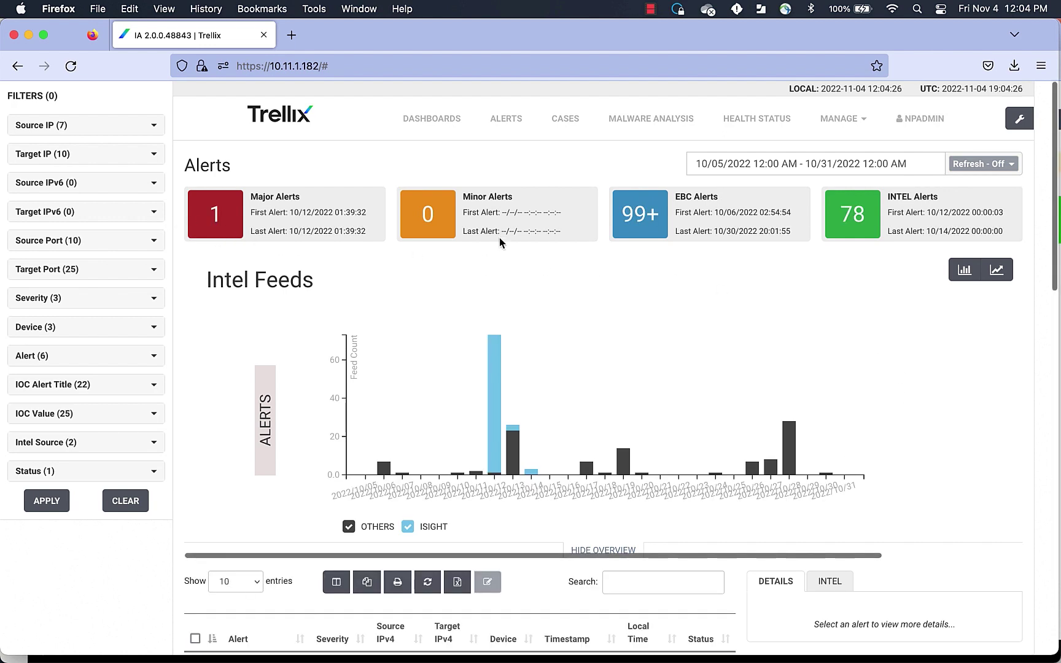
pyautogui.click(663, 581)
pyautogui.scroll(-3, 663, 581)
pyautogui.write('SQL')
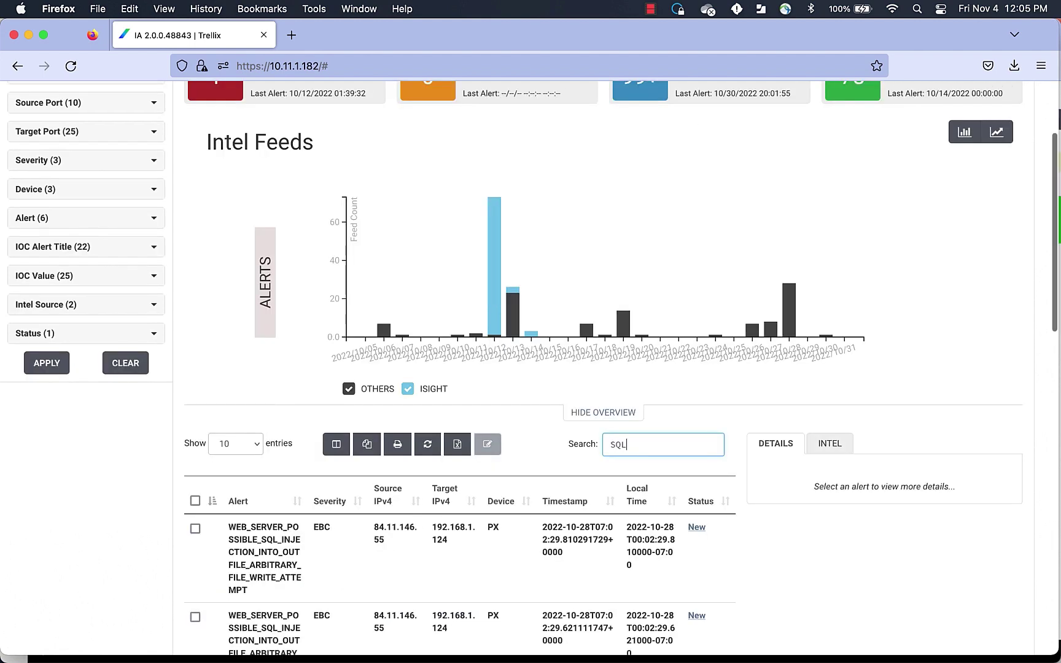
pyautogui.scroll(-3, 584, 450)
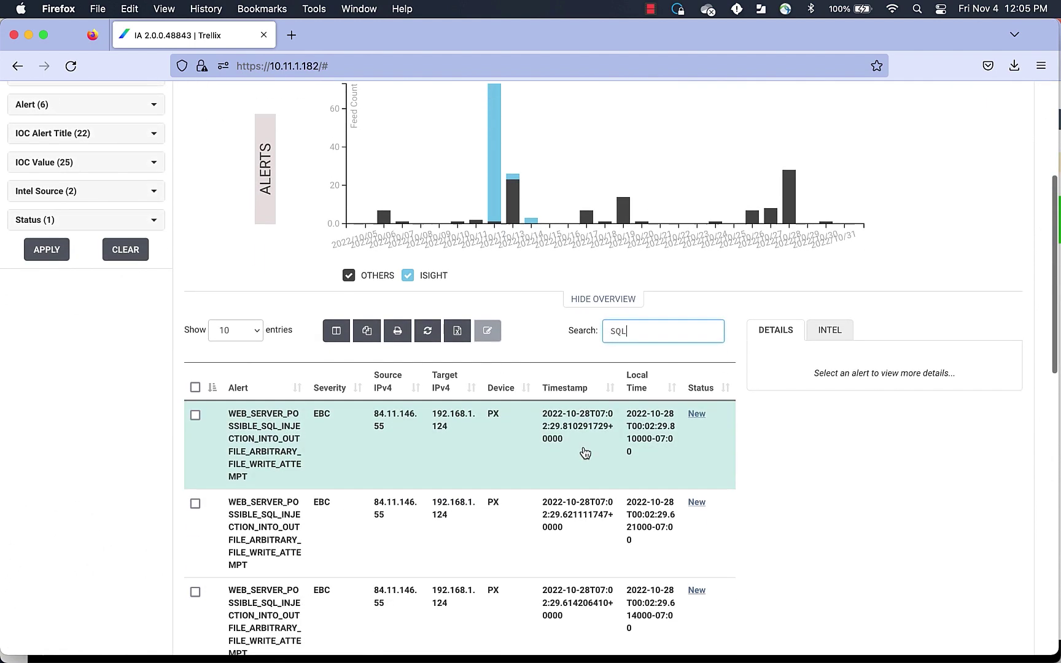
pyautogui.click(270, 451)
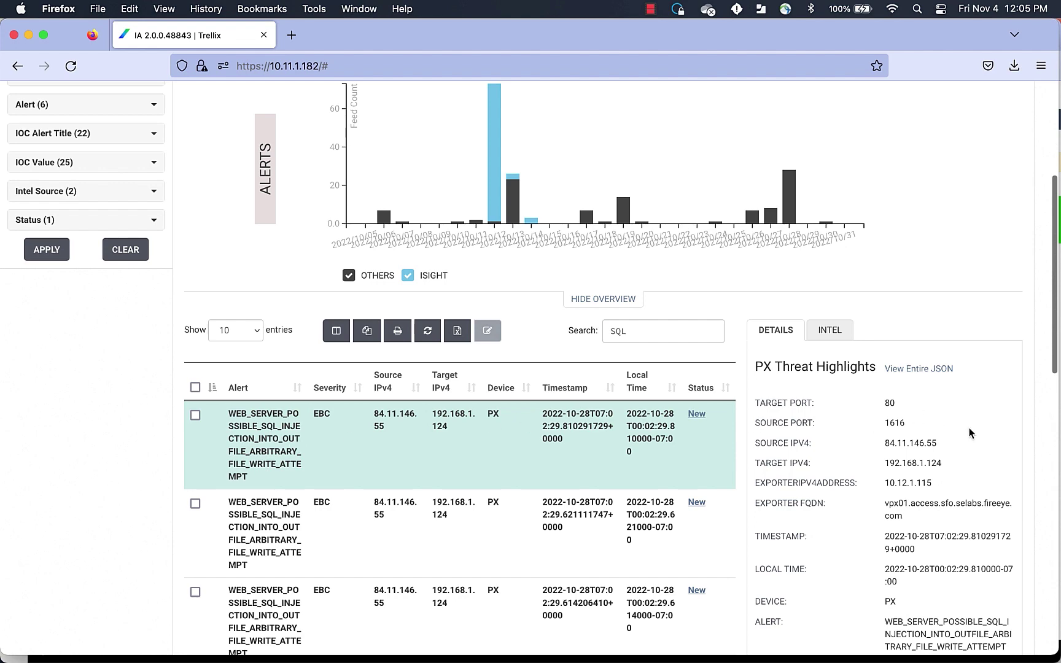
pyautogui.scroll(-3, 968, 447)
pyautogui.scroll(-2, 967, 448)
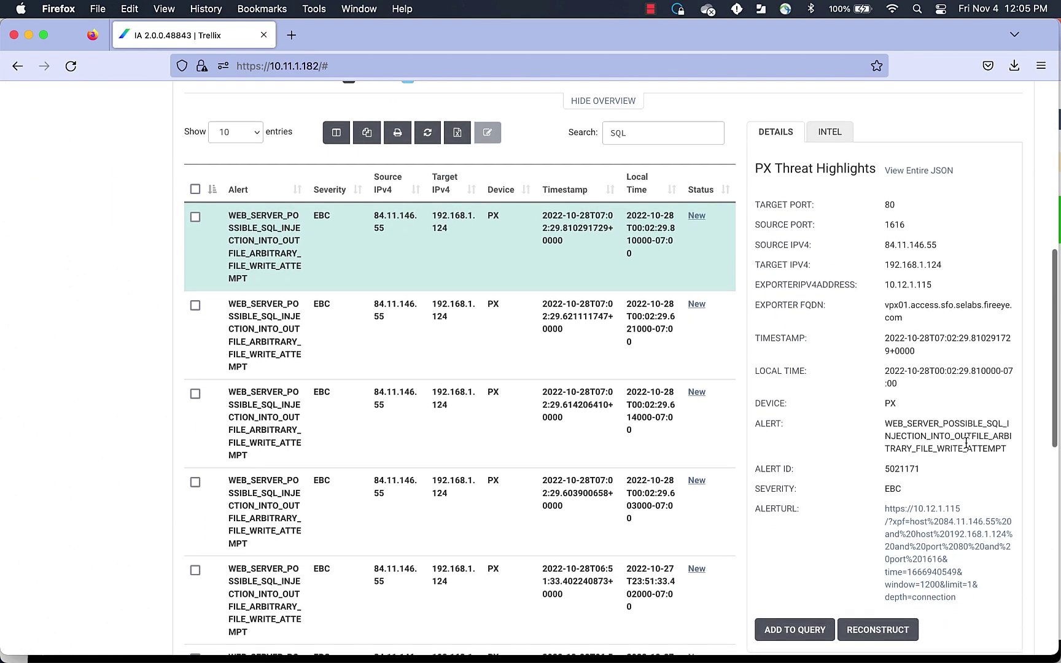
pyautogui.scroll(-1, 965, 443)
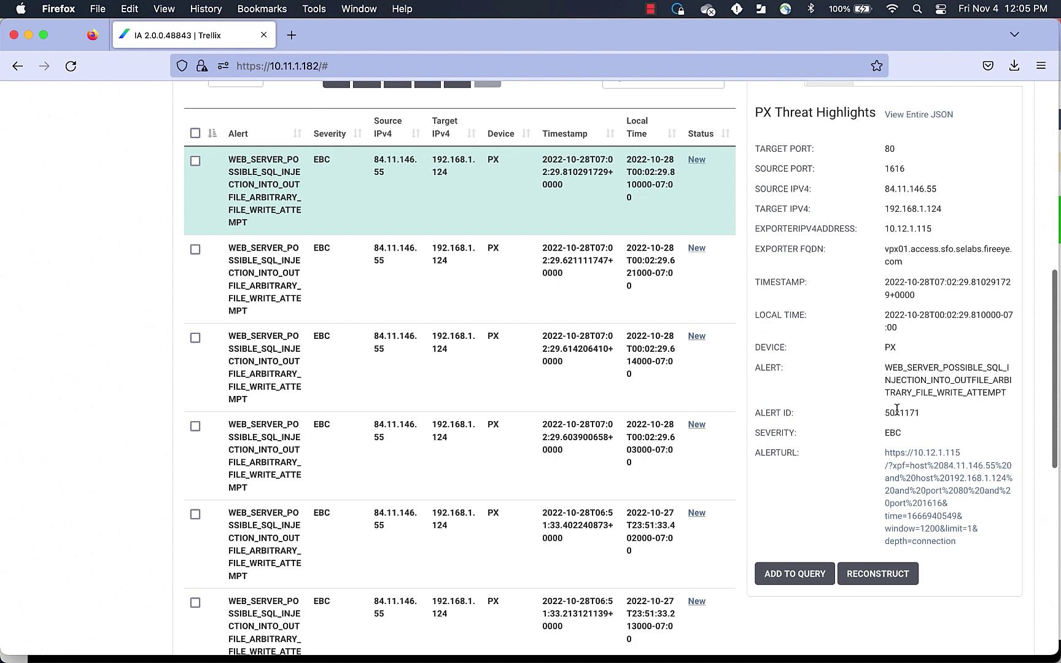
pyautogui.click(797, 577)
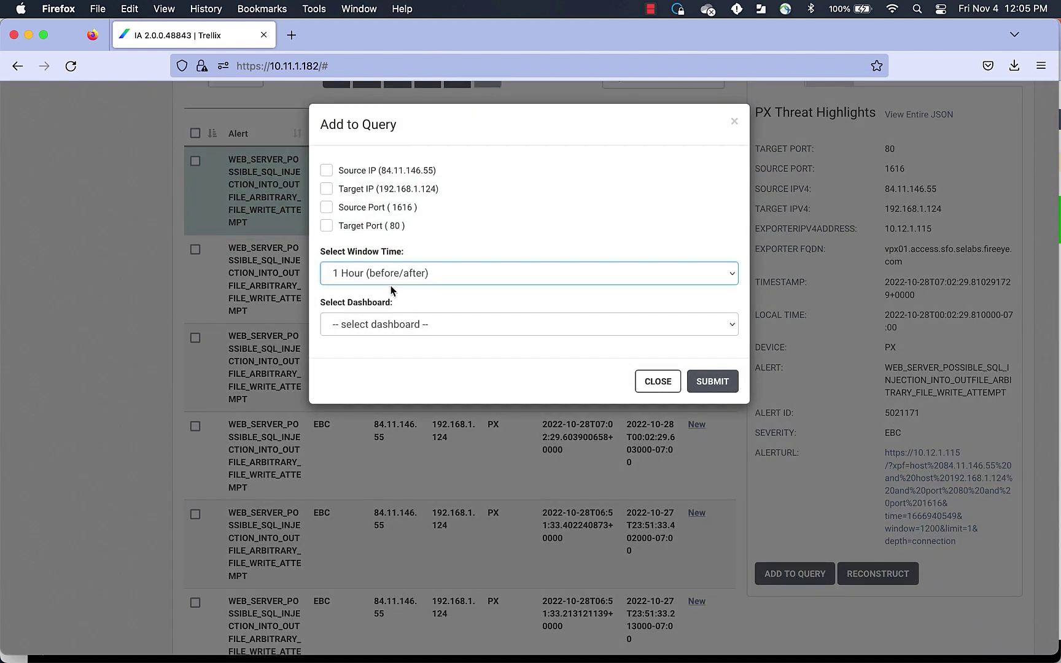
# Step: Query Attack Timeline for source 84.11.146.55 and target 192.168.1.124 within one hour
pyautogui.click(328, 172)
pyautogui.click(327, 189)
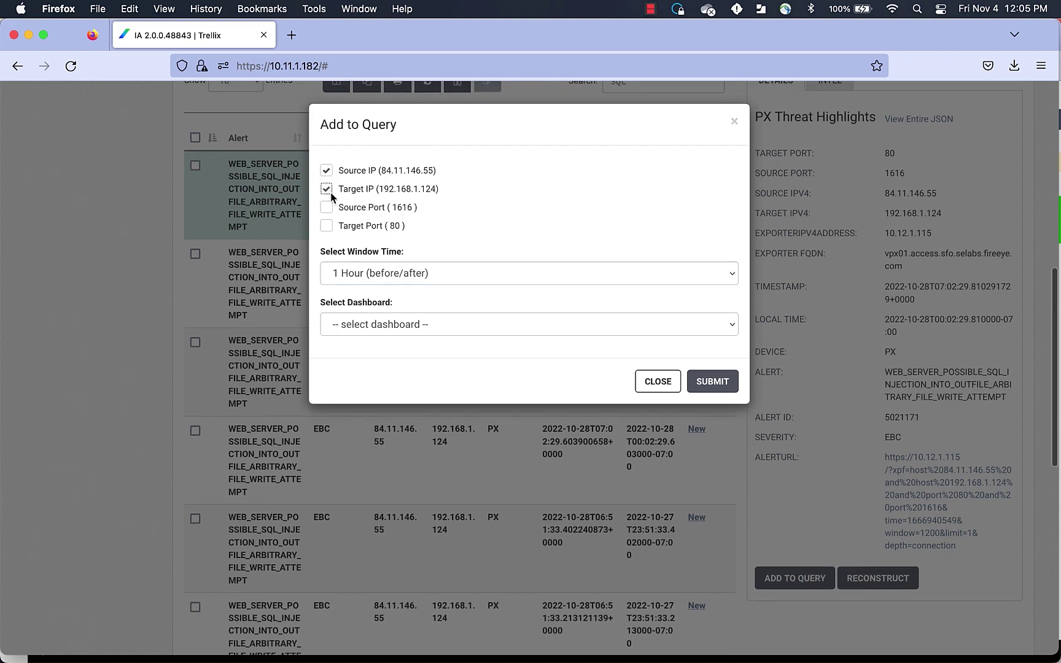
pyautogui.click(394, 274)
pyautogui.click(394, 274)
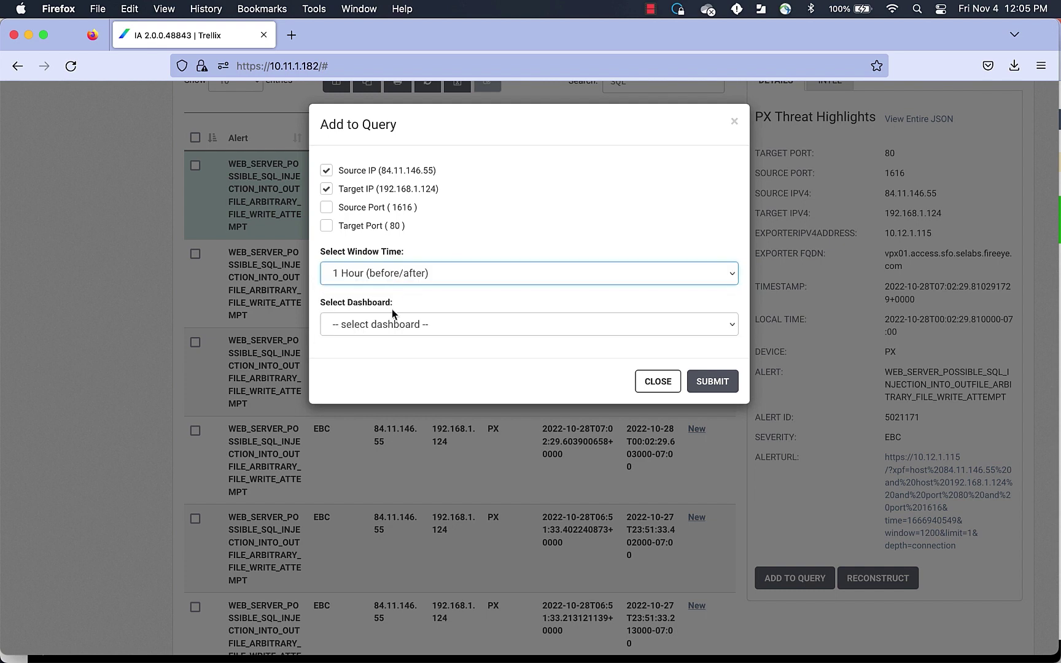
pyautogui.click(392, 330)
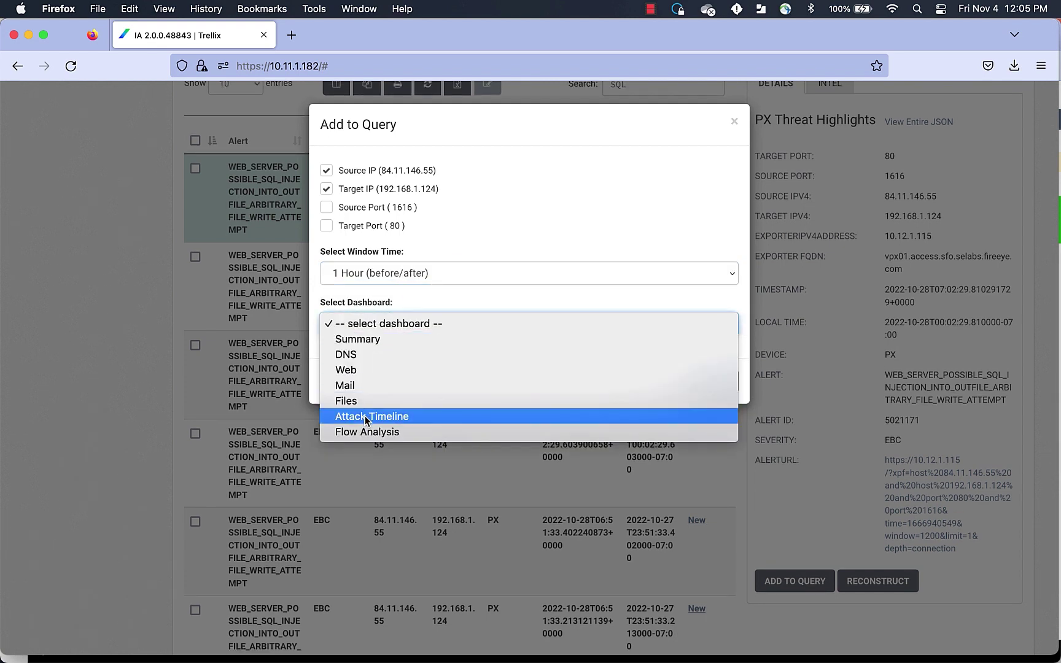
pyautogui.click(365, 415)
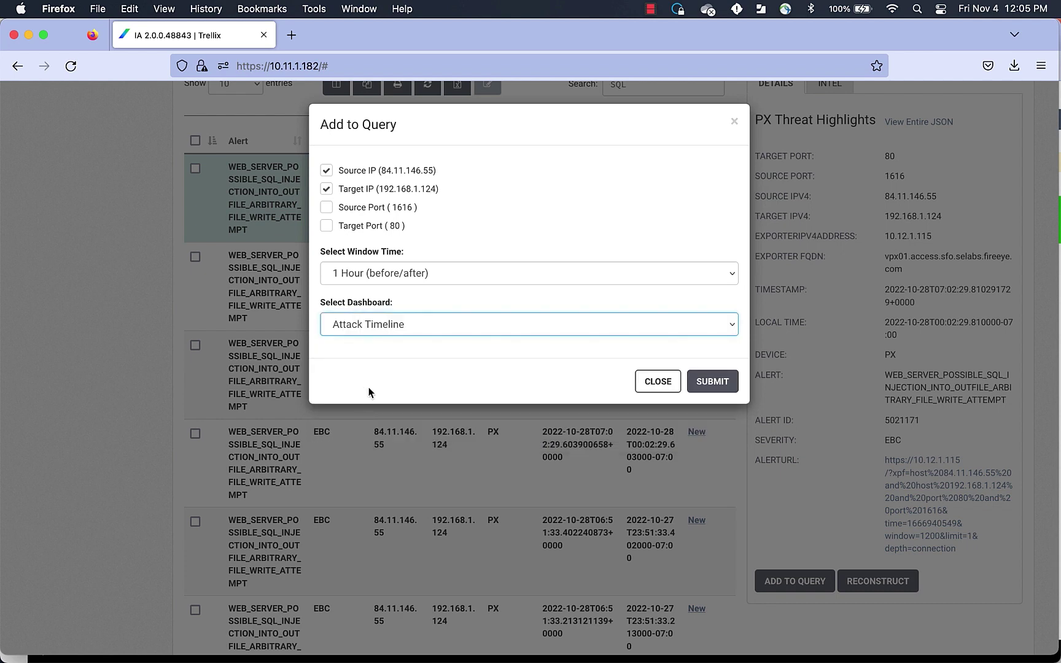
pyautogui.click(710, 382)
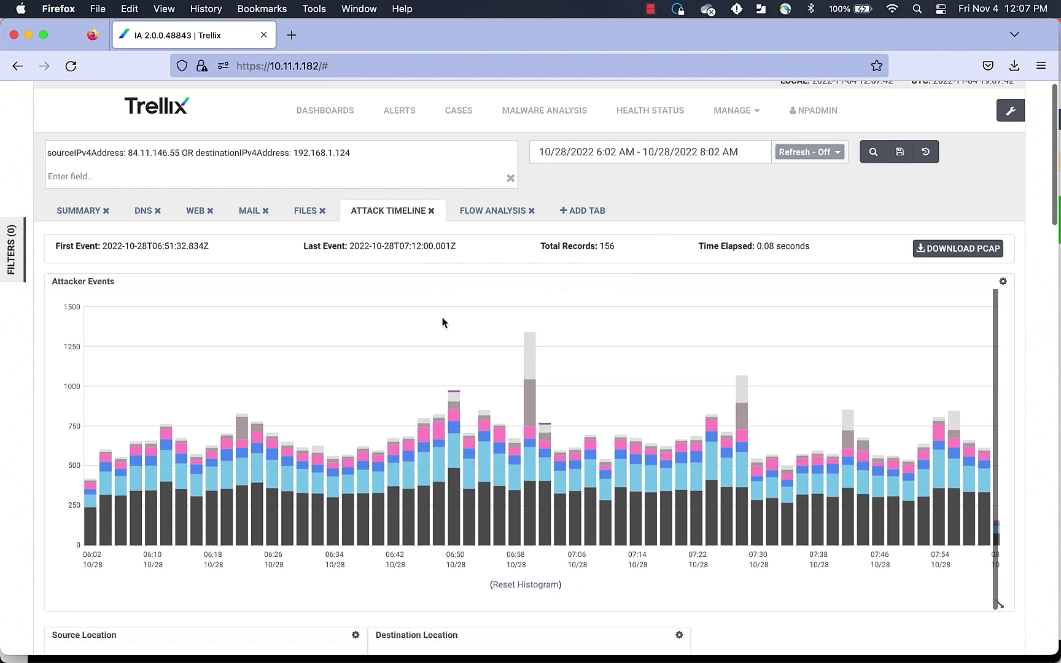
pyautogui.scroll(-2, 442, 323)
pyautogui.scroll(-2, 442, 322)
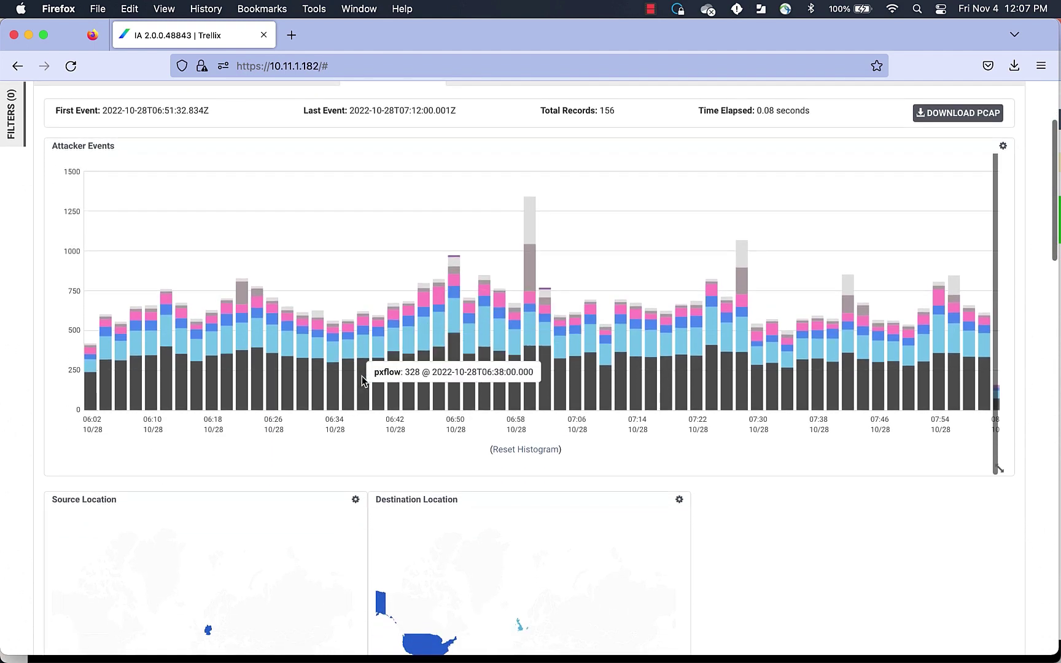
pyautogui.scroll(-5, 364, 314)
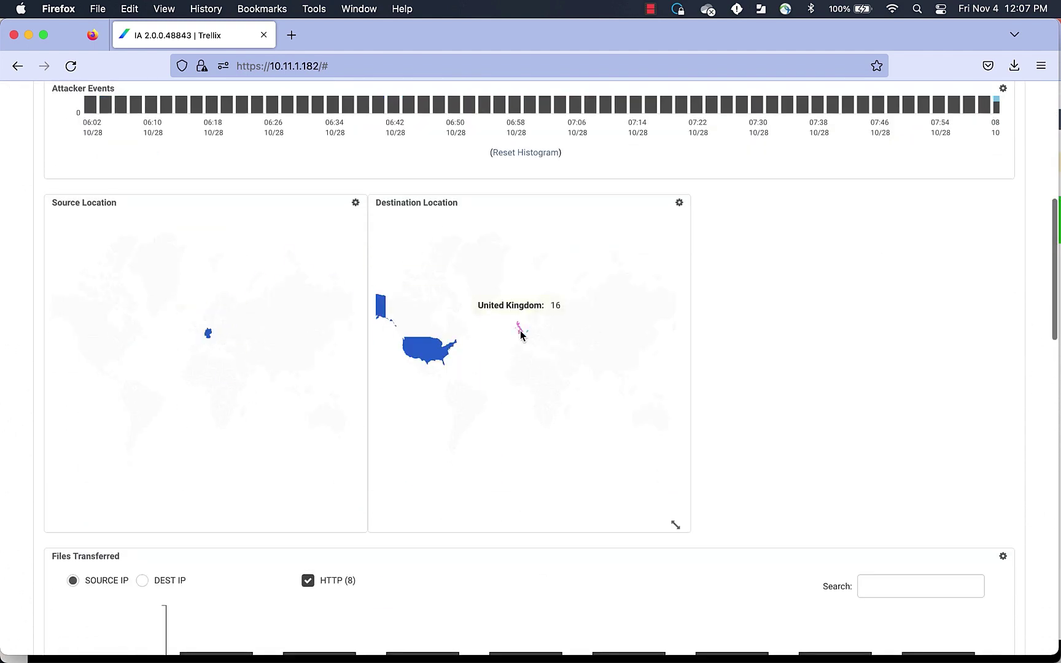
pyautogui.scroll(-6, 521, 335)
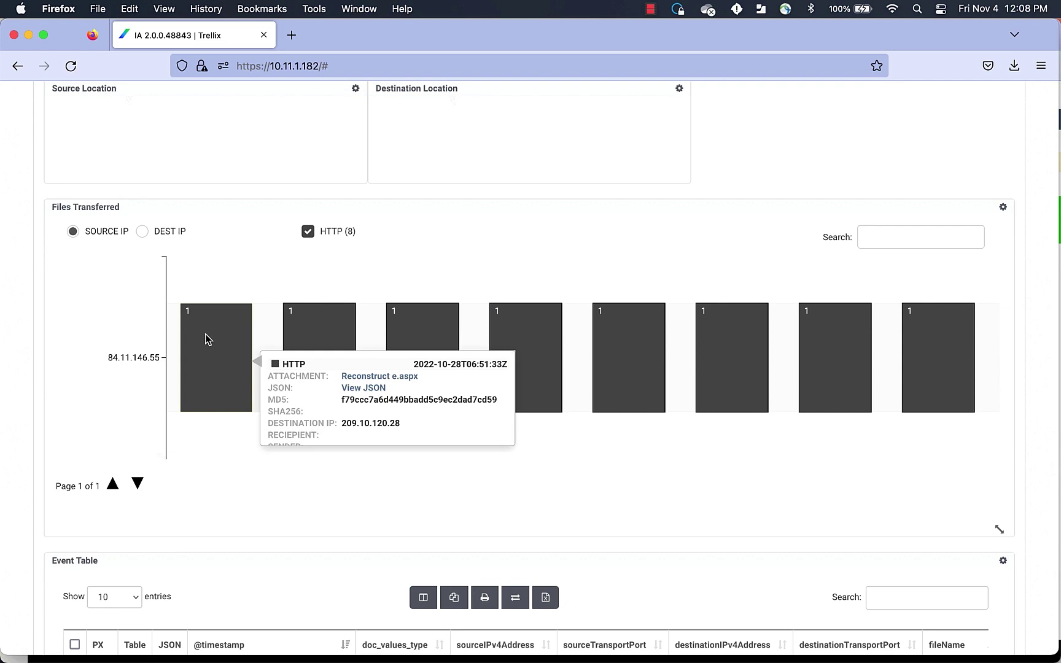
# Step: Switch the Files Transferred panel to group by DEST IP
pyautogui.click(142, 231)
pyautogui.scroll(-3, 92, 263)
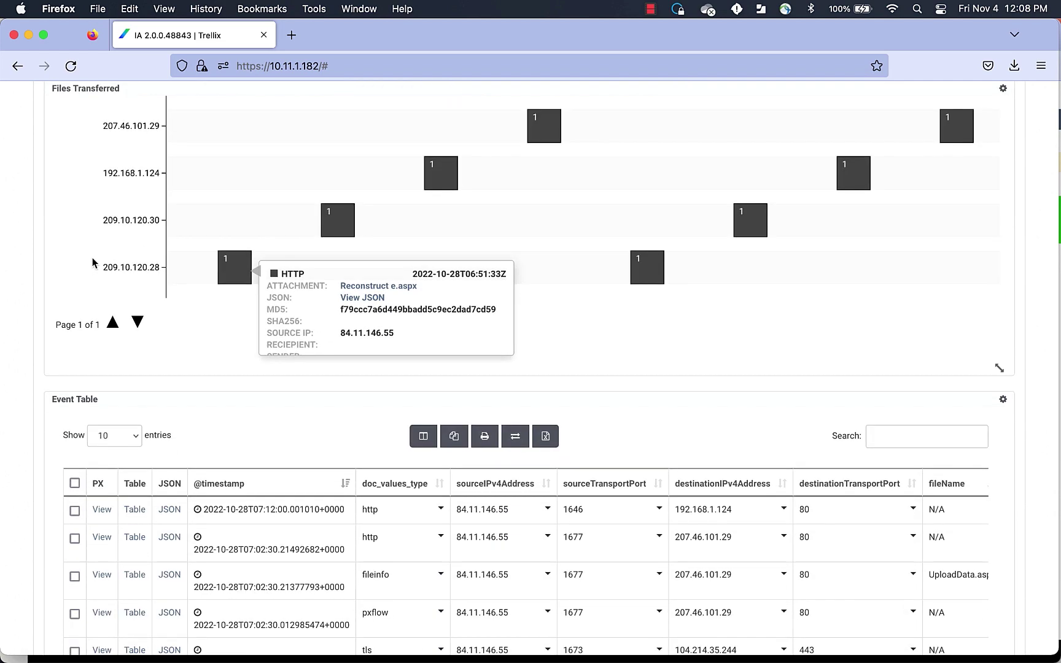
pyautogui.scroll(-4, 92, 263)
pyautogui.scroll(-2, 304, 304)
pyautogui.scroll(-8, 28, 247)
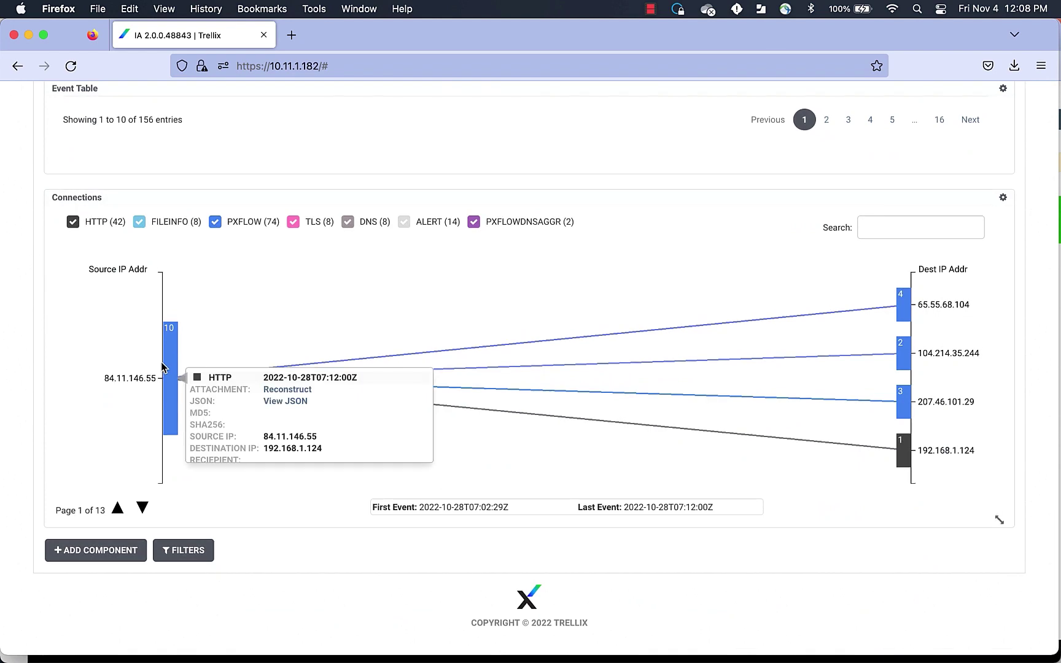
pyautogui.scroll(10, 186, 345)
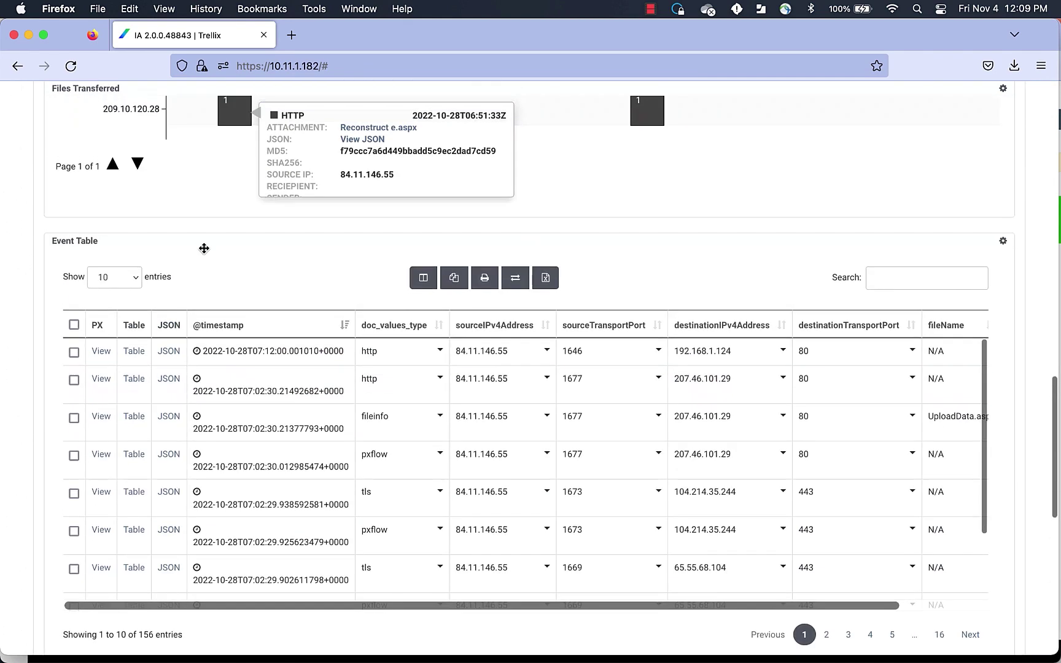
# Step: Reconstruct all 156 events into one session and browse its Web and Artifacts views
pyautogui.click(73, 325)
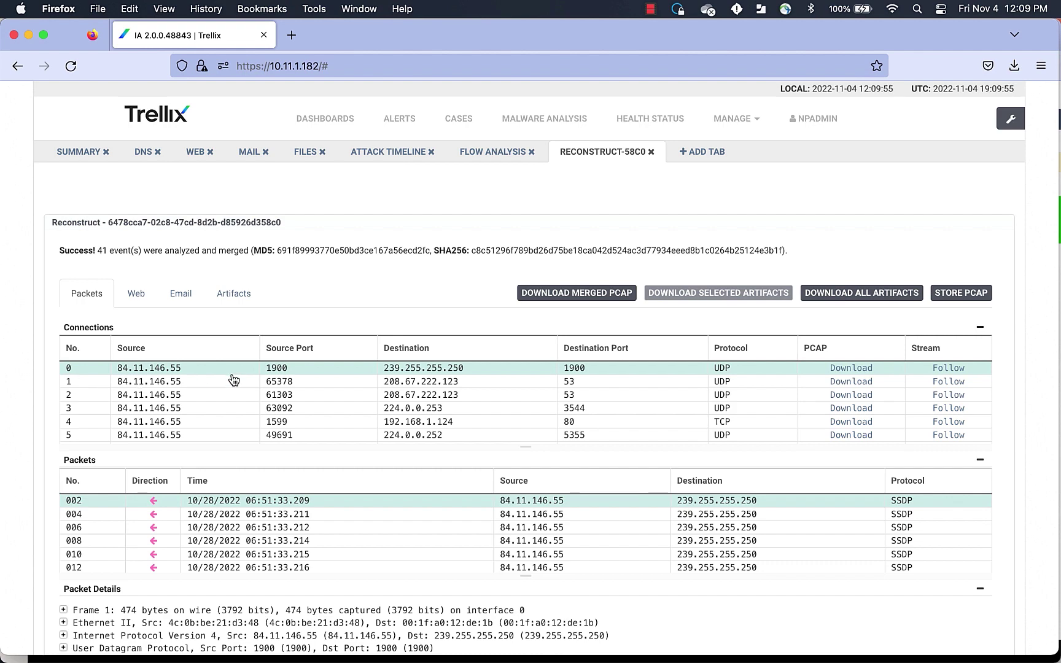
pyautogui.scroll(-2, 232, 382)
pyautogui.click(129, 294)
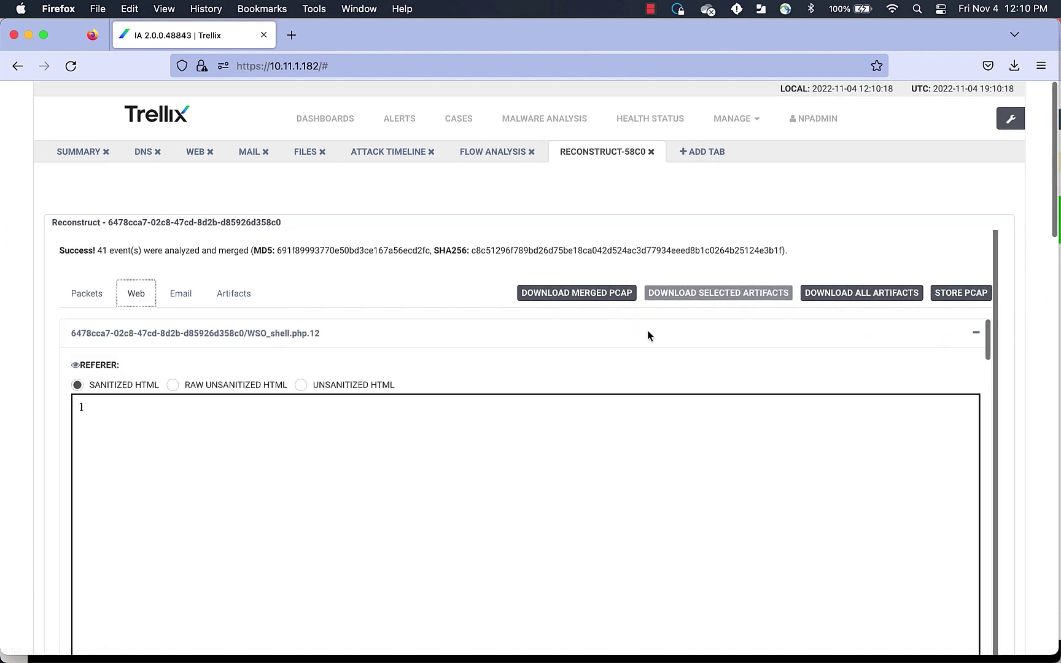
pyautogui.scroll(-5, 649, 331)
pyautogui.scroll(-5, 649, 331)
pyautogui.scroll(-3, 649, 334)
pyautogui.scroll(-3, 445, 409)
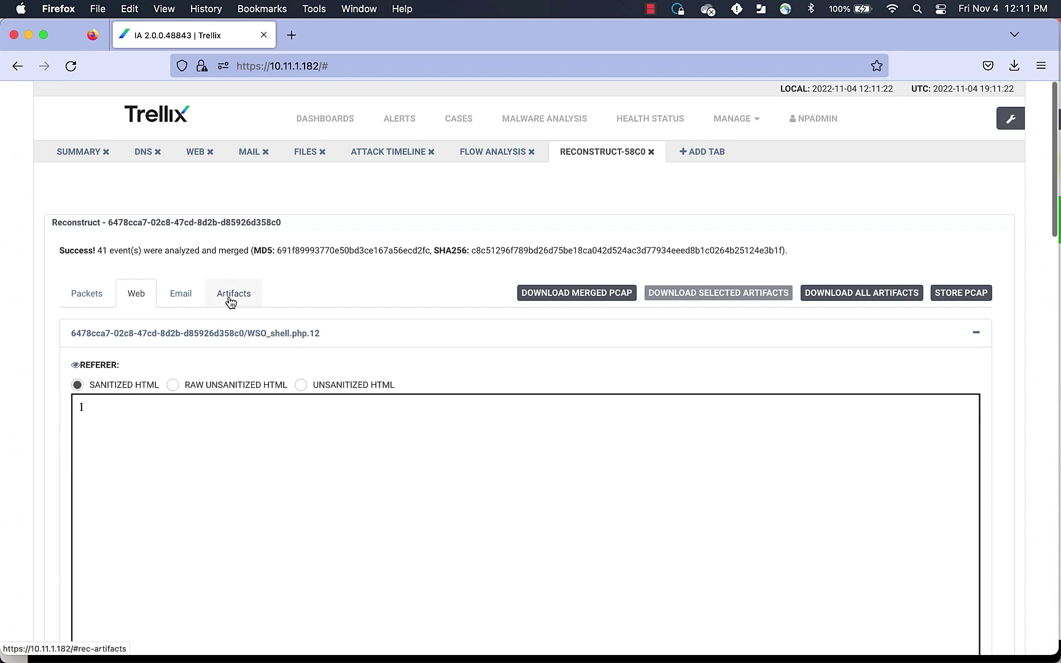
pyautogui.click(231, 300)
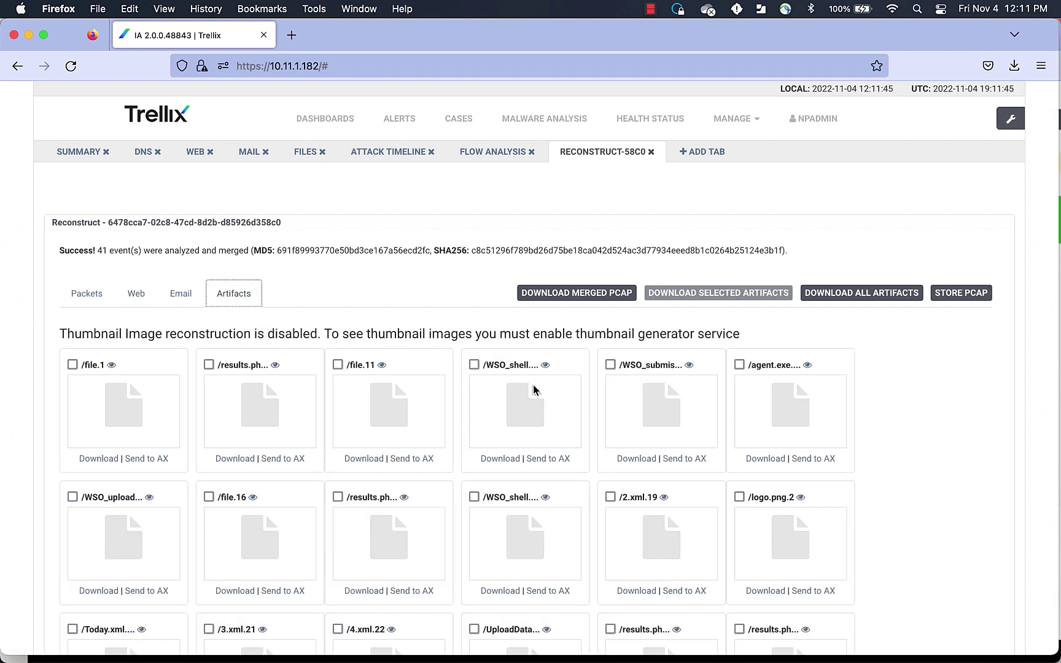
# Step: Cancel a Send to AX submission, then view the Malware Analysis submissions list
pyautogui.click(542, 461)
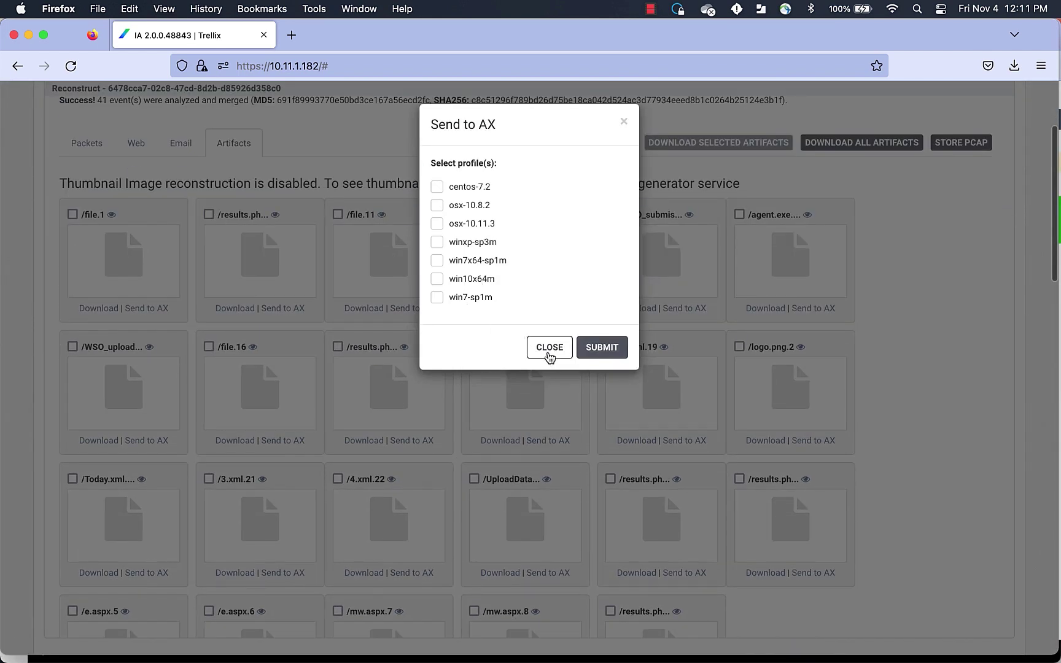
pyautogui.click(548, 355)
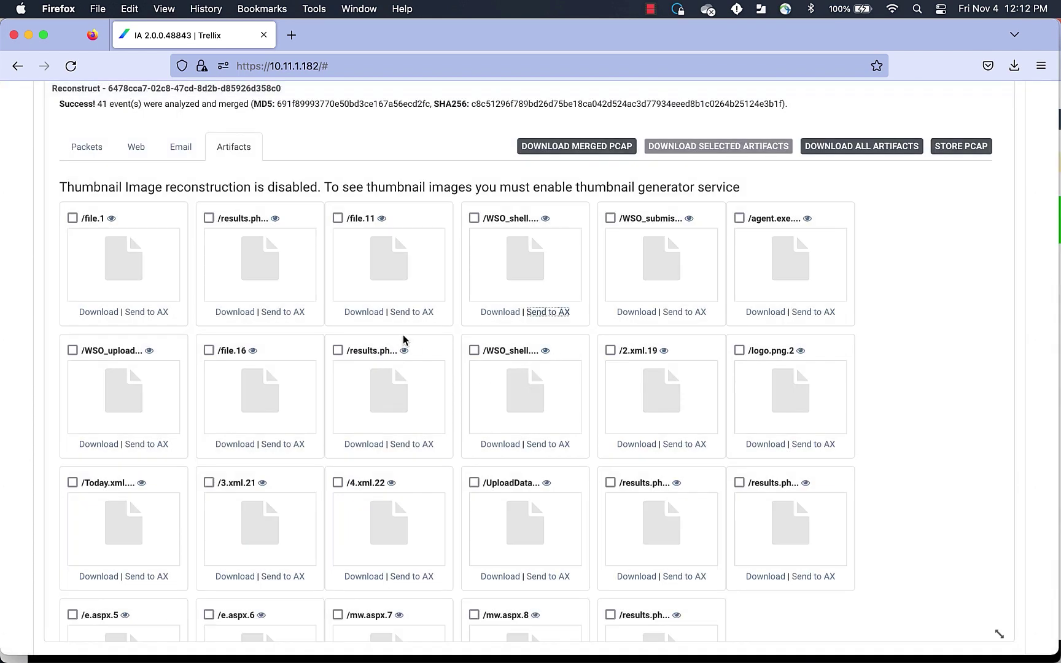
pyautogui.scroll(3, 404, 340)
pyautogui.click(539, 119)
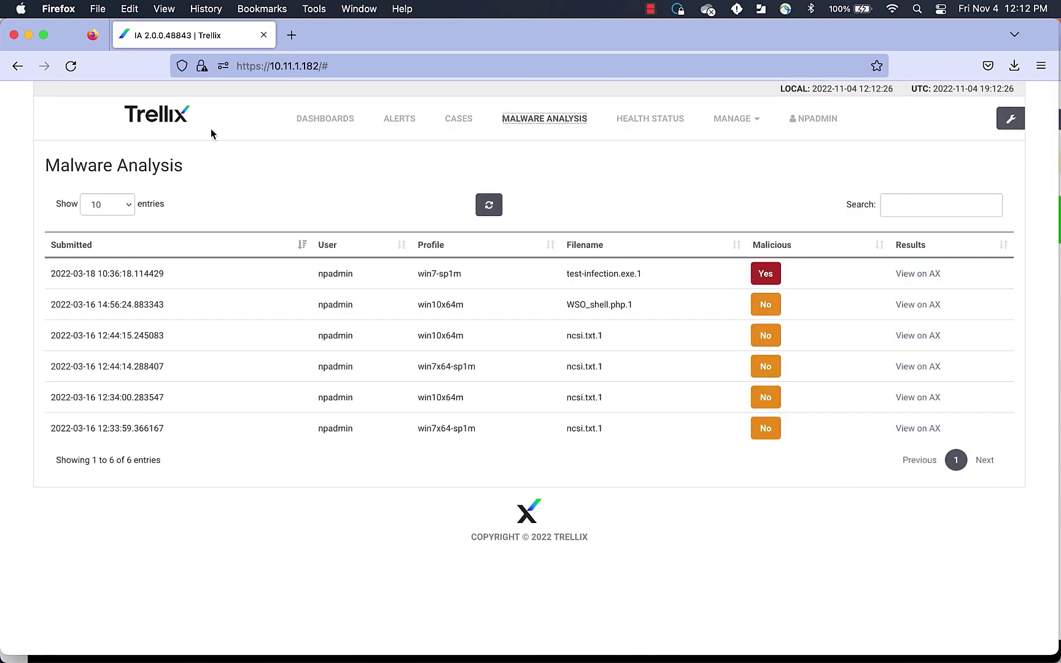
# Step: Follow connection 8's stream and select its obfuscated GET request
pyautogui.click(325, 119)
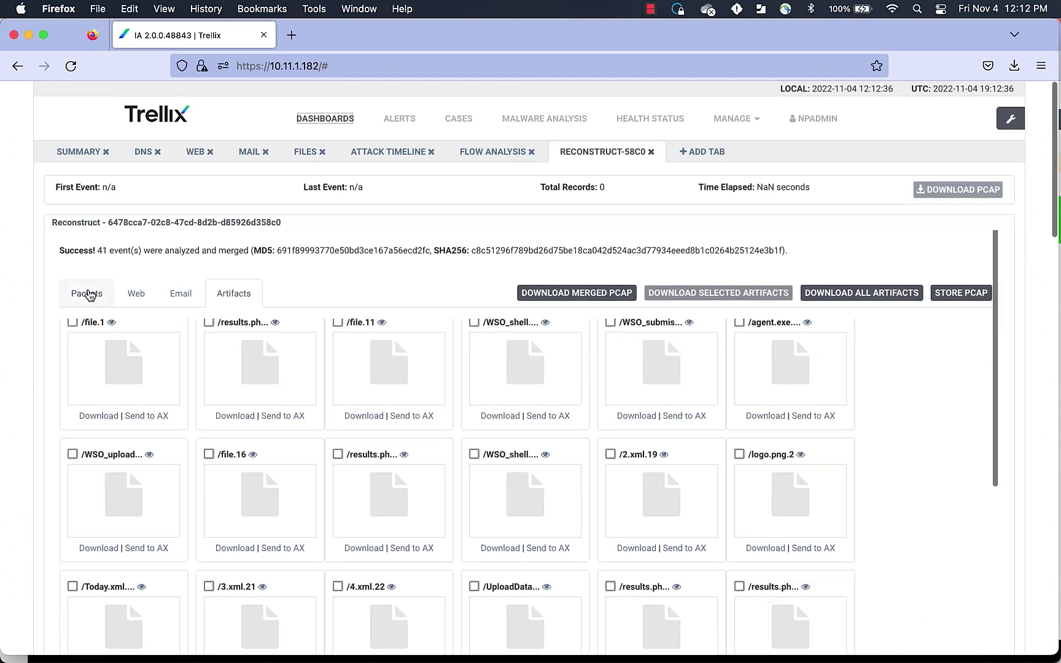
pyautogui.scroll(-2, 658, 399)
pyautogui.click(939, 391)
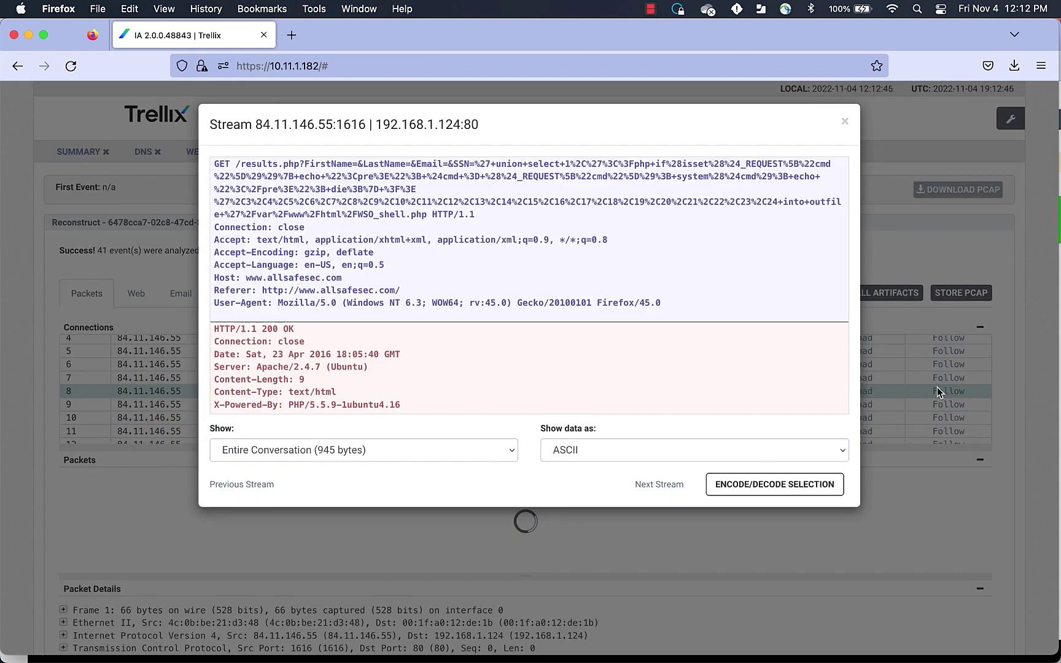
pyautogui.scroll(1, 626, 289)
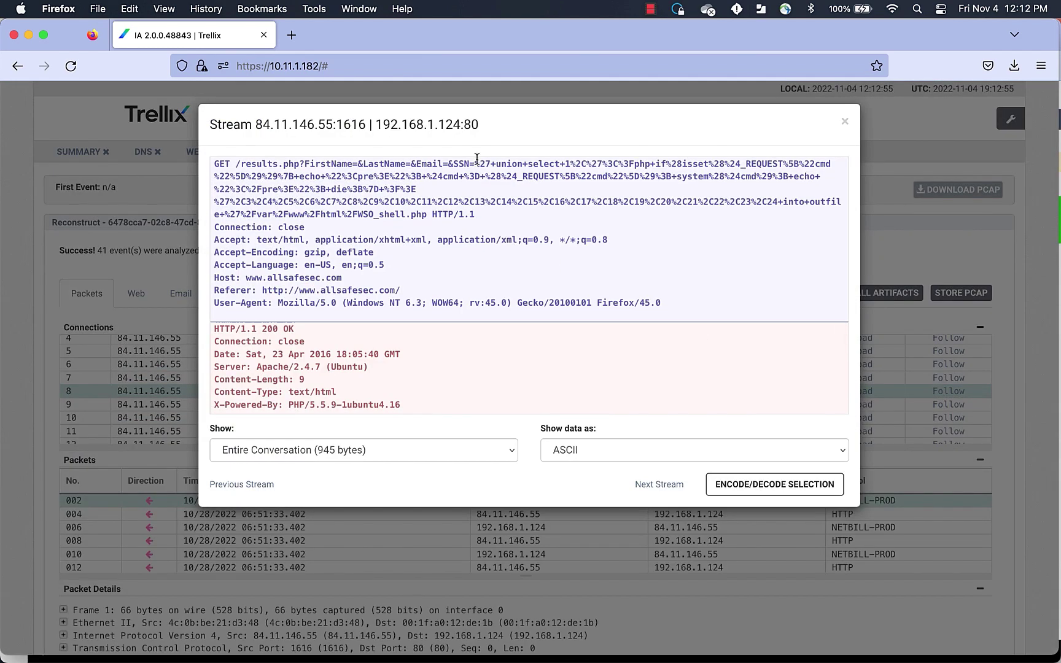
pyautogui.moveTo(212, 164); pyautogui.dragTo(474, 216)
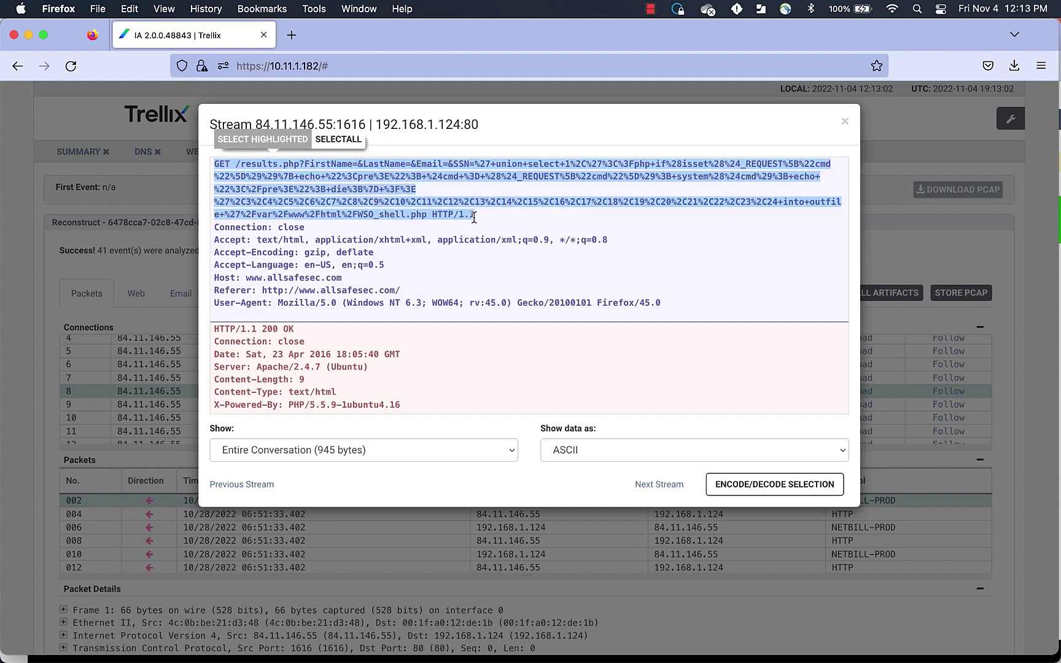
# Step: URL-decode the request to expose WSO_shell.php, then fill the Investigation 20221104 case form
pyautogui.click(757, 484)
pyautogui.scroll(-3, 213, 473)
pyautogui.scroll(-2, 213, 474)
pyautogui.scroll(-2, 215, 378)
pyautogui.moveTo(166, 412); pyautogui.dragTo(133, 281)
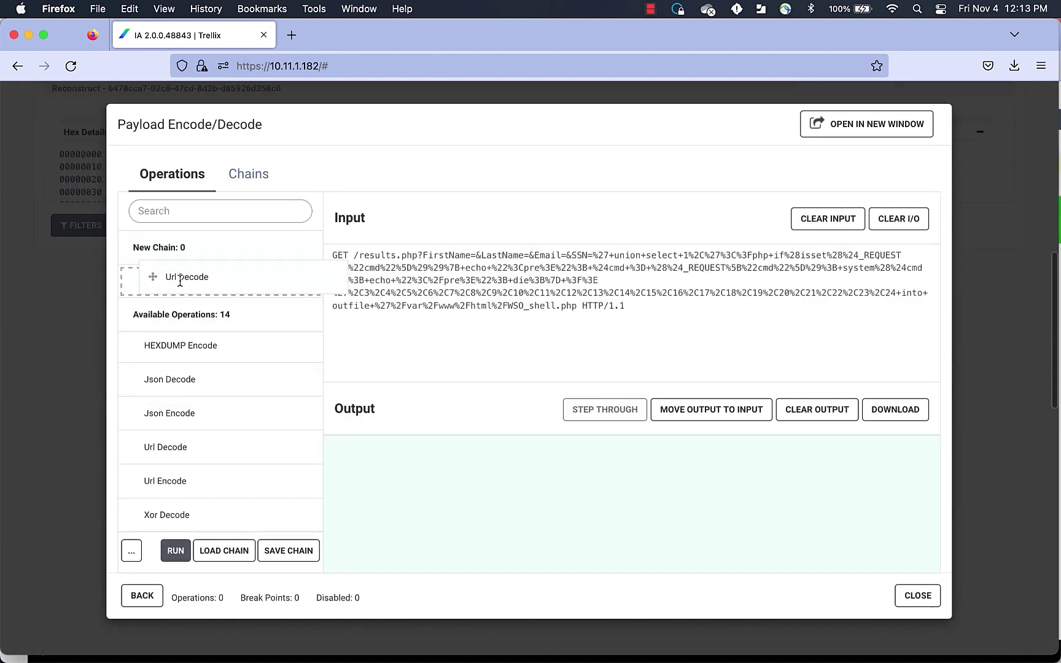
pyautogui.click(174, 551)
pyautogui.moveTo(664, 470); pyautogui.dragTo(890, 471)
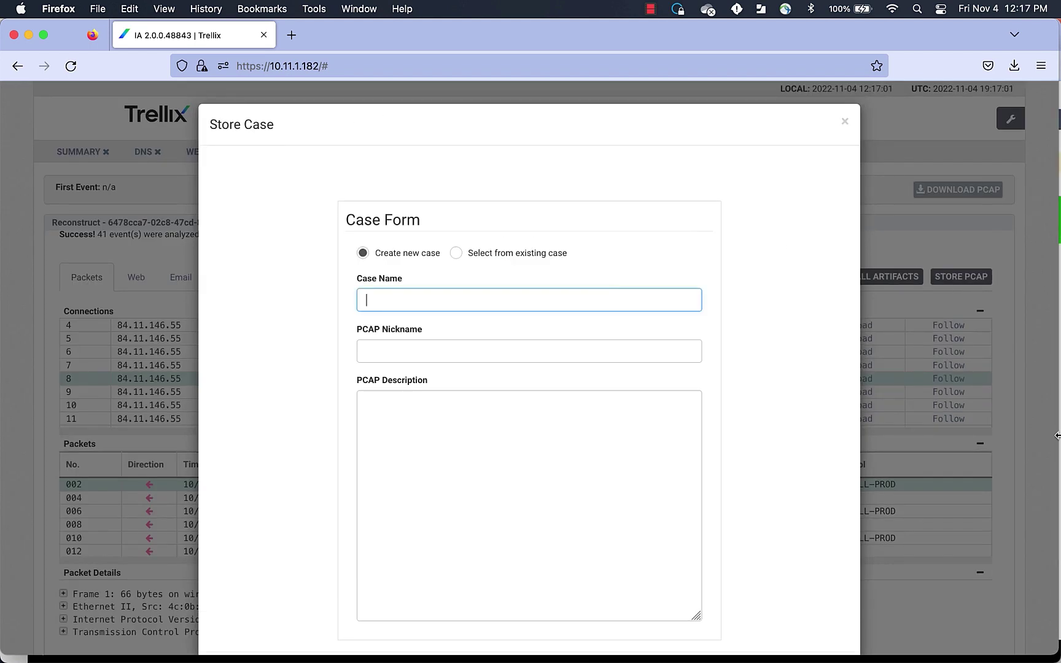
pyautogui.write('Investigation 20221104')
pyautogui.press('Tab')
pyautogui.write('IR20221104')
pyautogui.press('Tab')
pyautogui.write('SQL injection p')
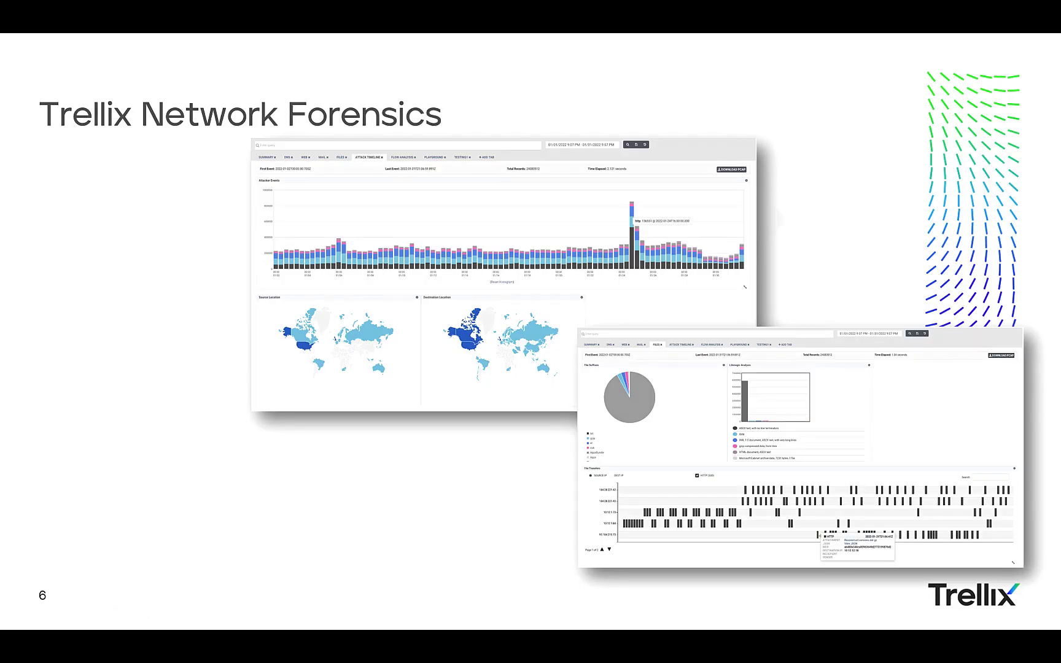